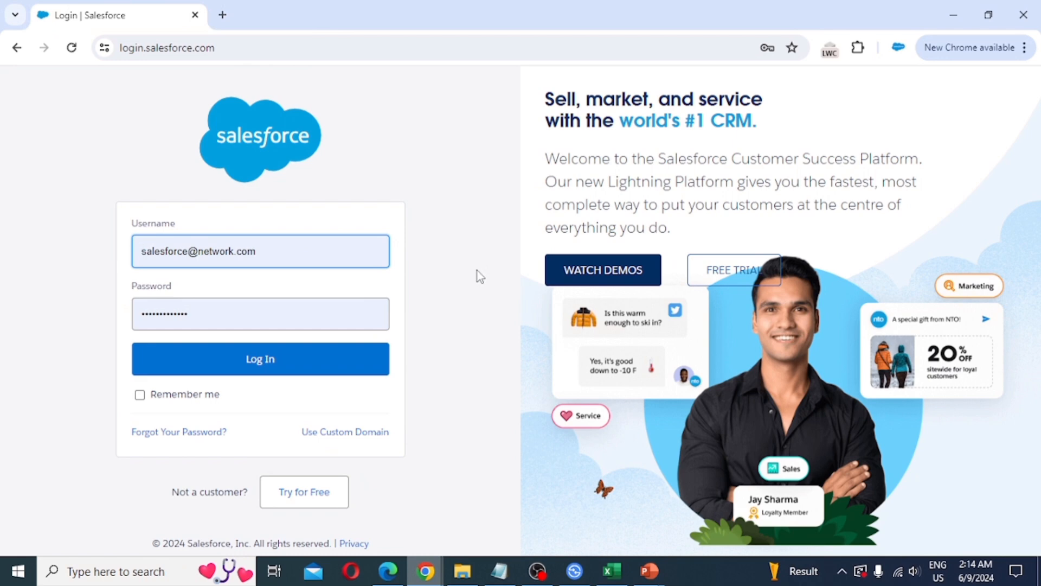
Log in and open a new trusted IP range form in the Network Access settings of the Security section.
click(300, 374)
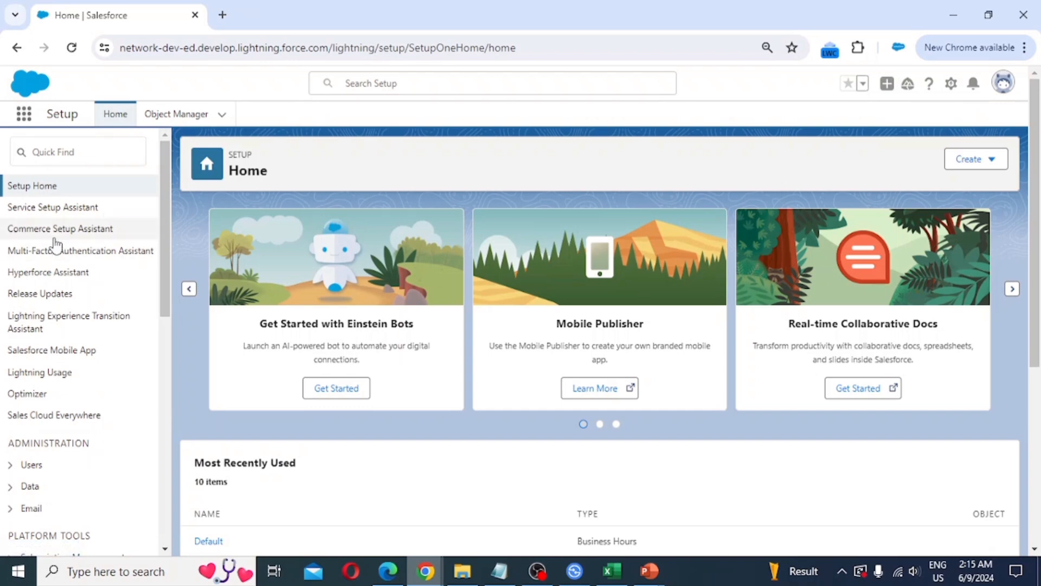
scroll(68, 314, down, 10)
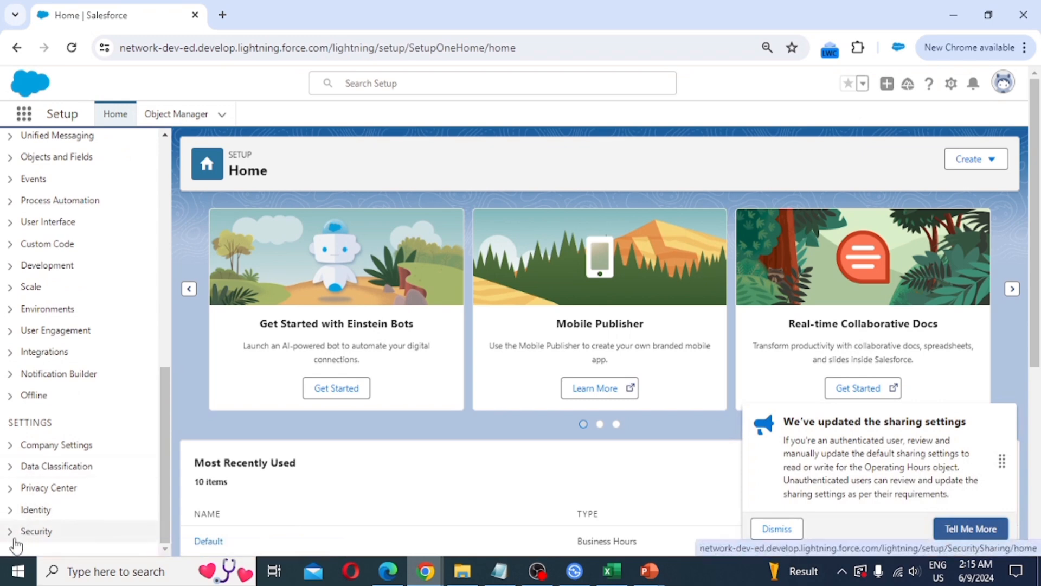
click(11, 532)
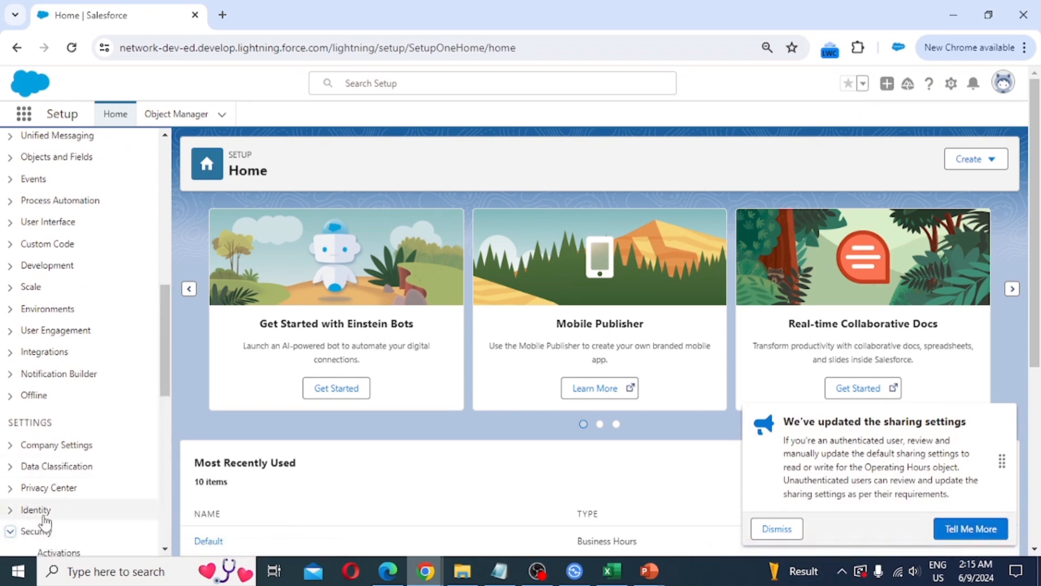
scroll(48, 494, down, 3)
scroll(51, 488, down, 1)
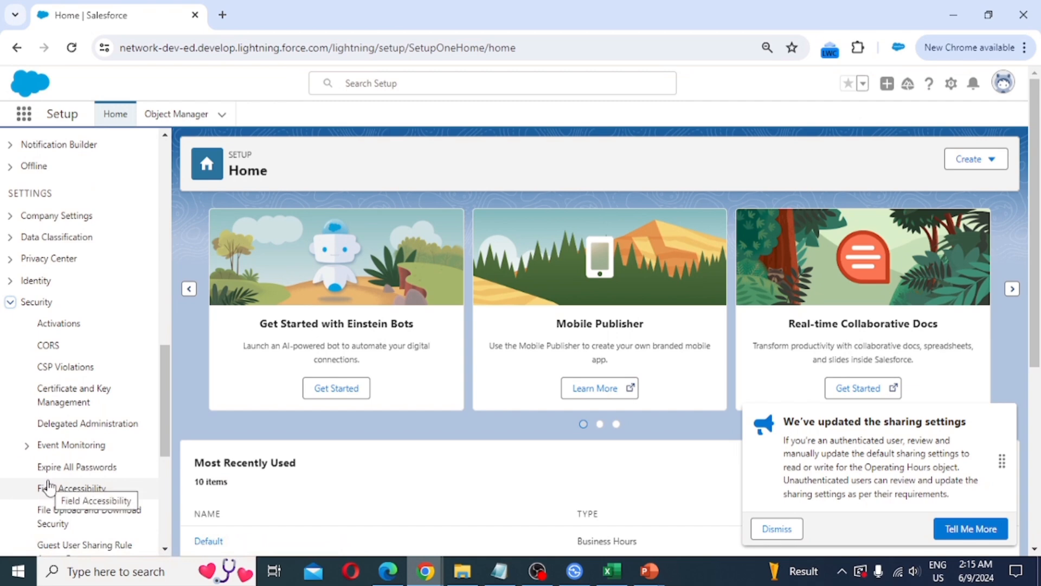
scroll(75, 480, down, 4)
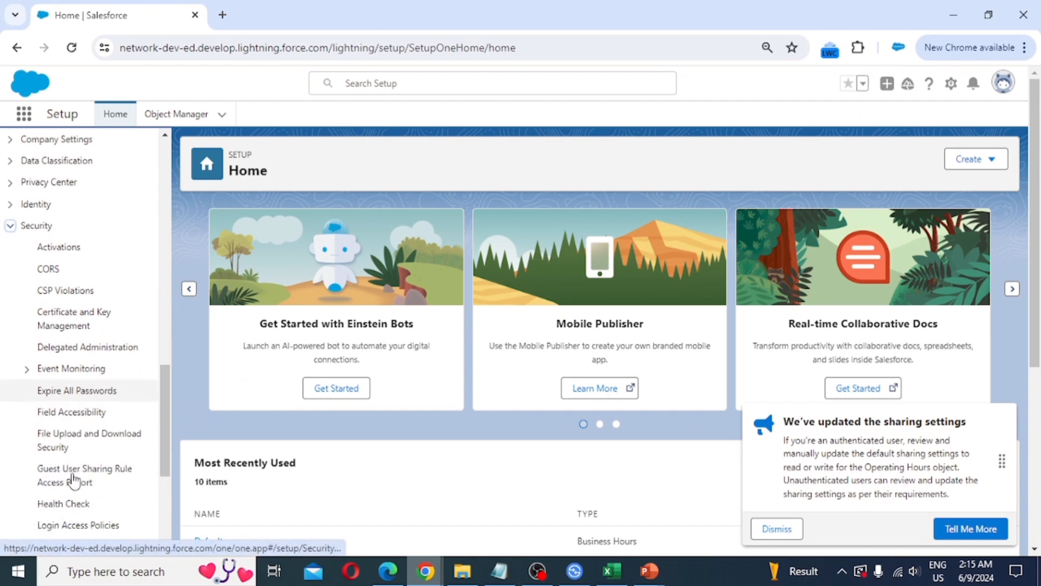
scroll(75, 480, down, 3)
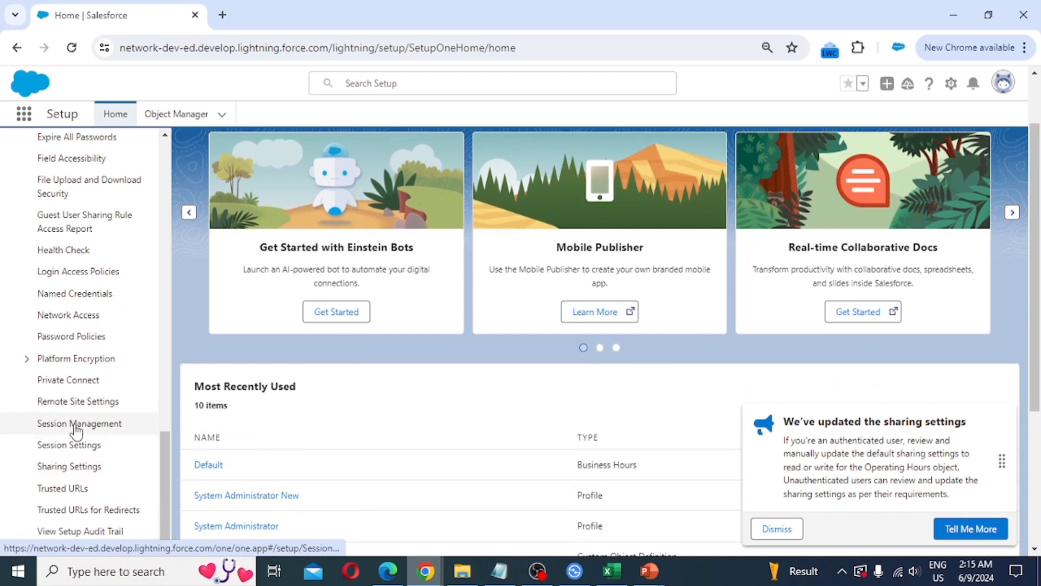
click(93, 320)
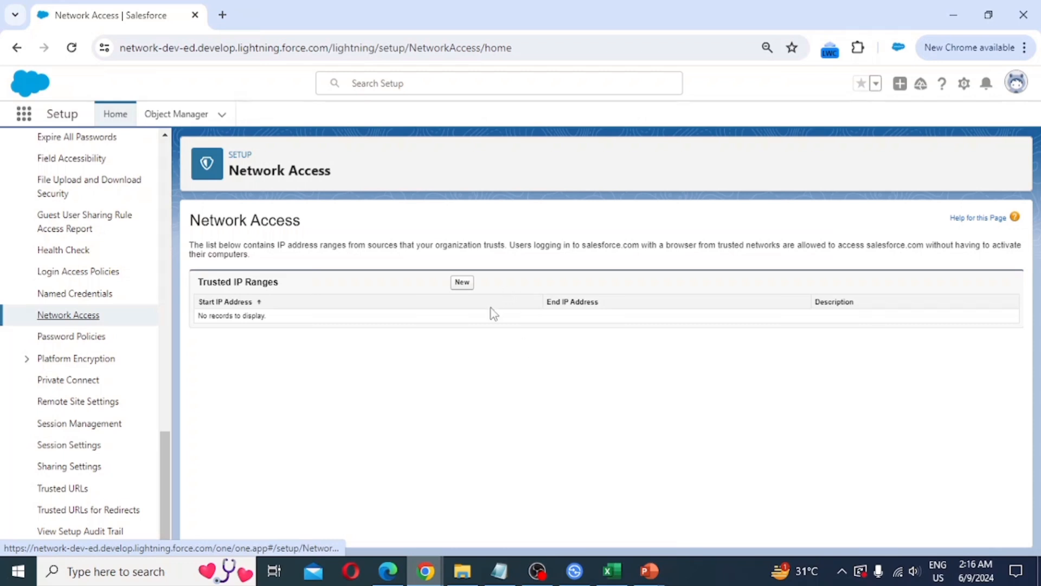
click(463, 283)
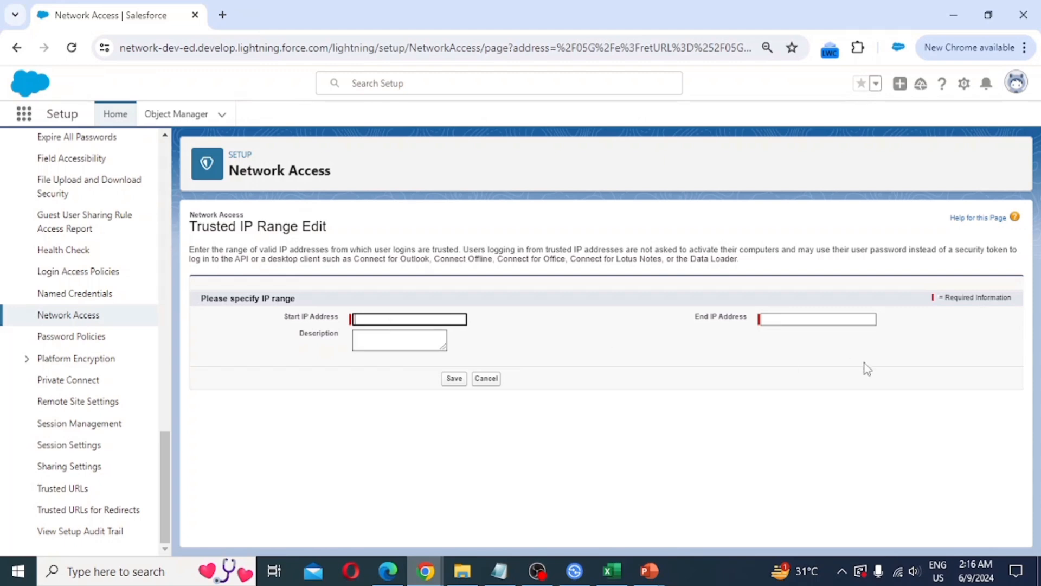
click(802, 320)
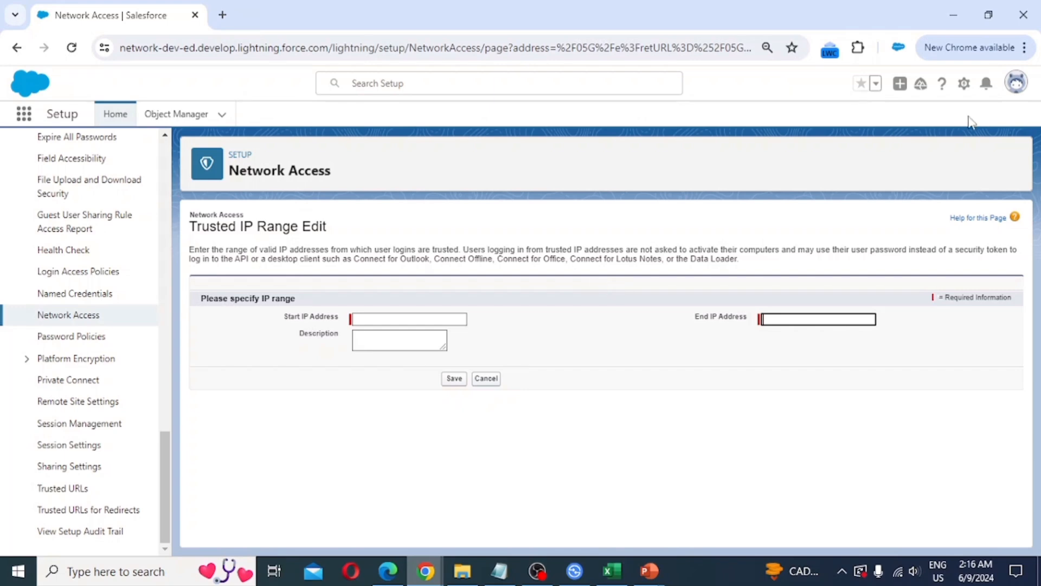
Open Setup in a new browser tab and show the list of user profiles.
click(964, 84)
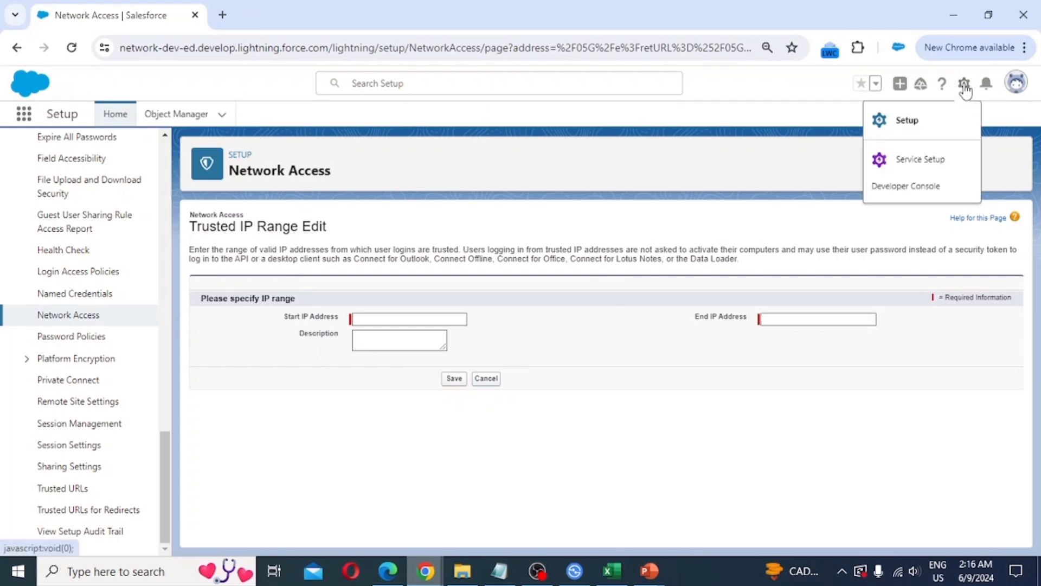
click(930, 112)
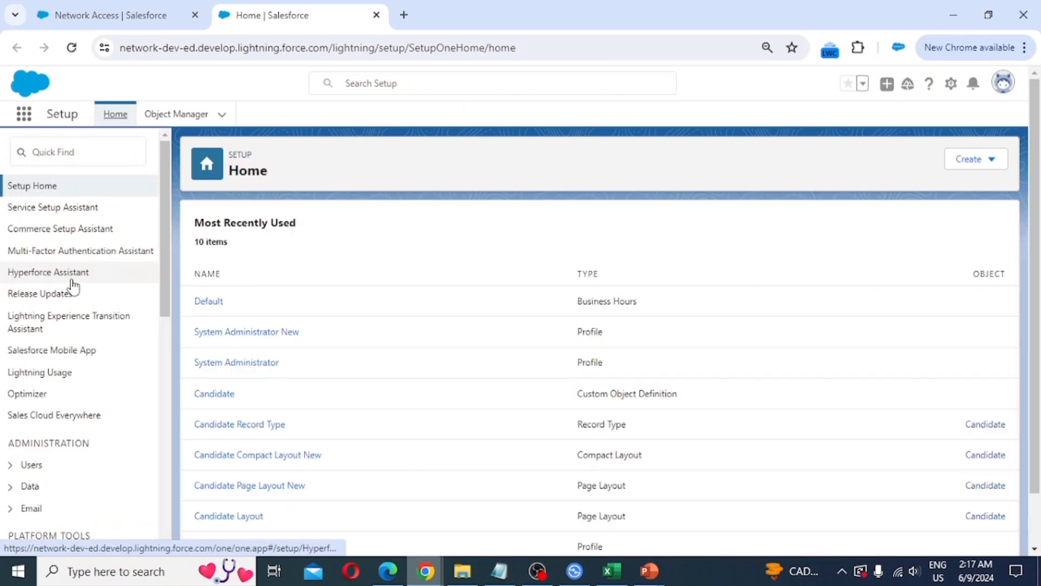
scroll(73, 304, down, 3)
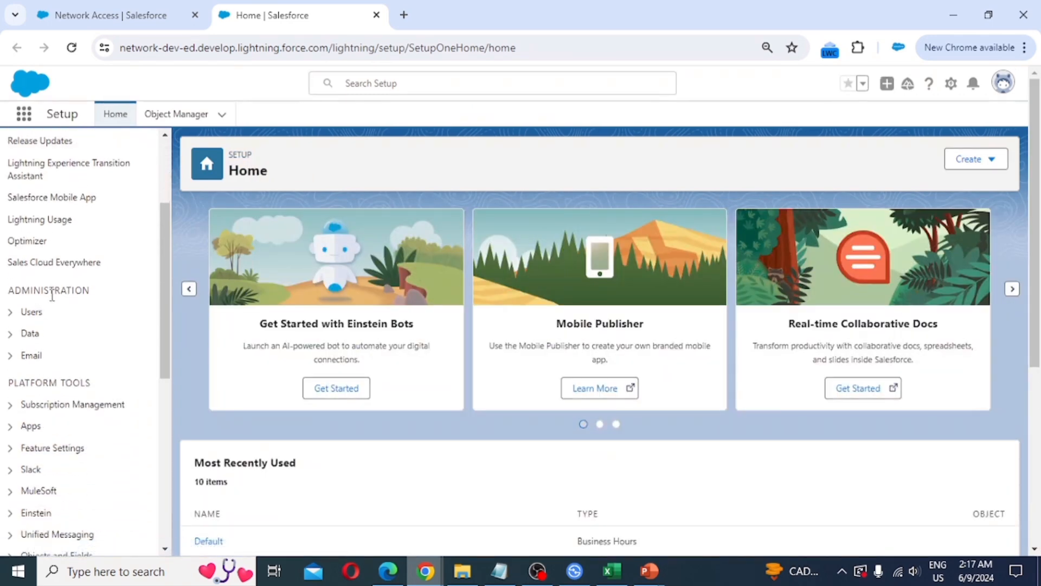
click(9, 312)
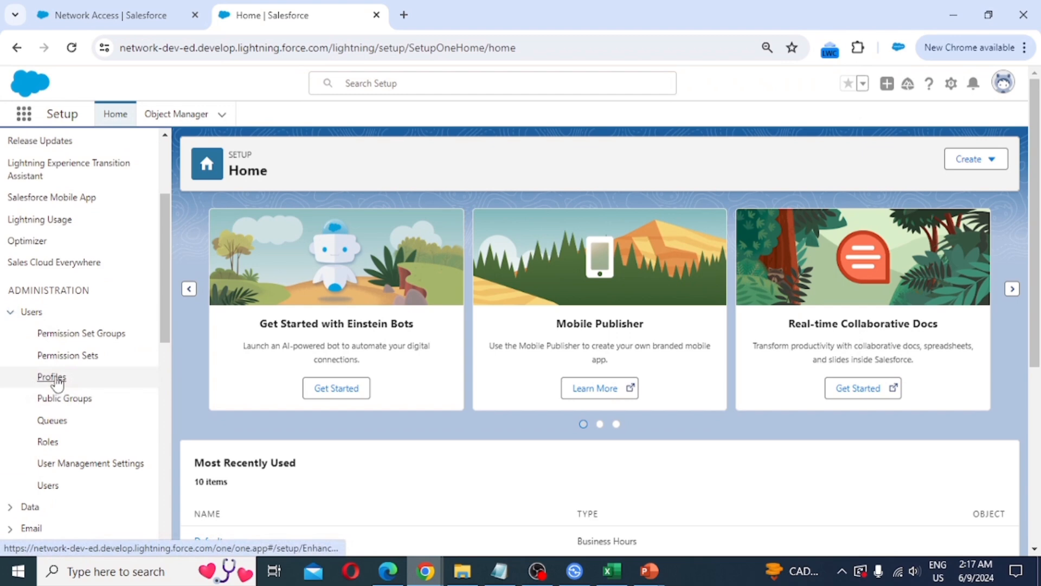
click(56, 379)
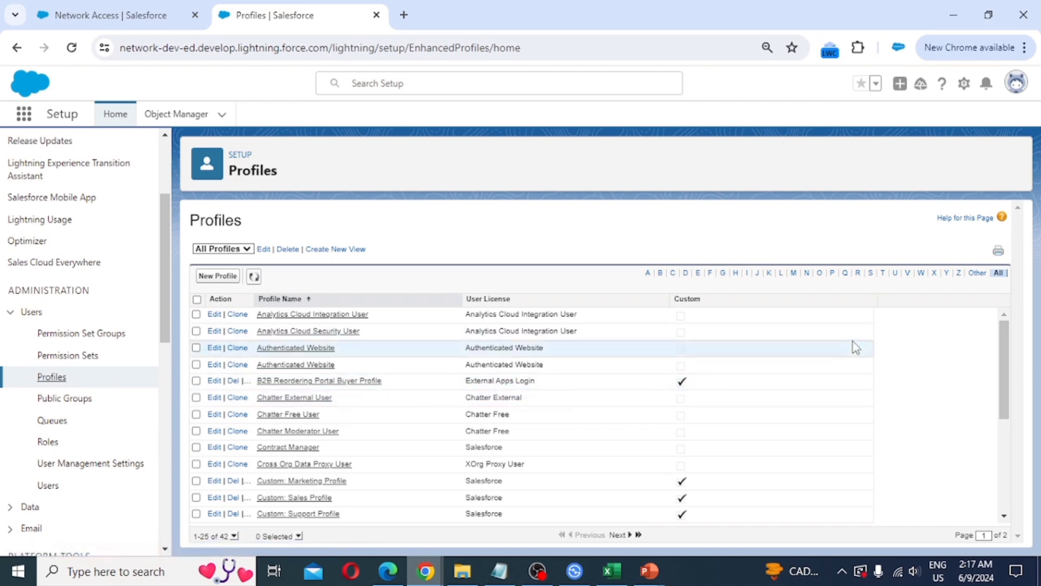
Filter the profiles by the letter S, open System Administrator New and bring up a new login IP range form.
click(872, 275)
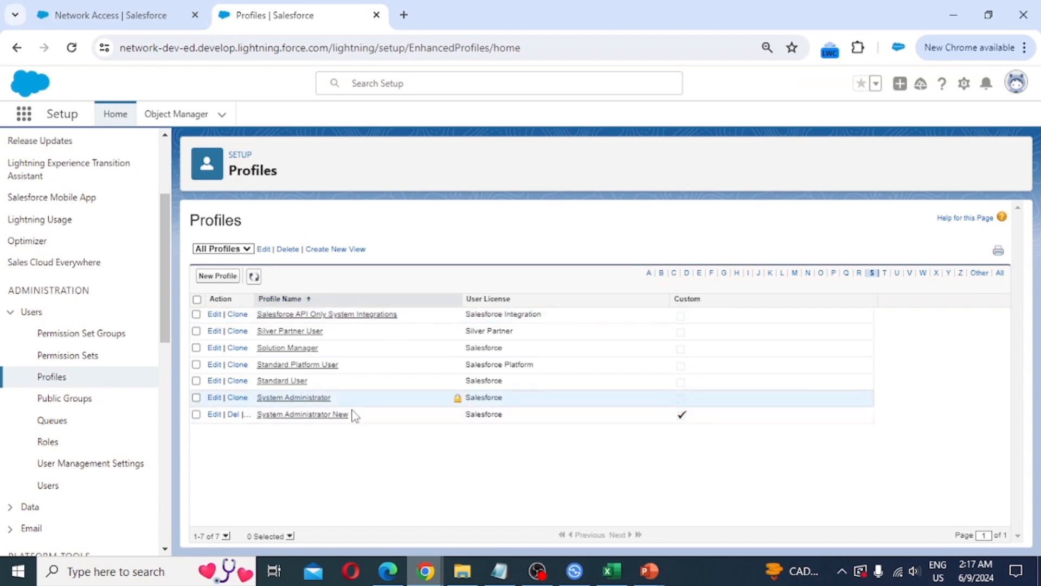
click(293, 419)
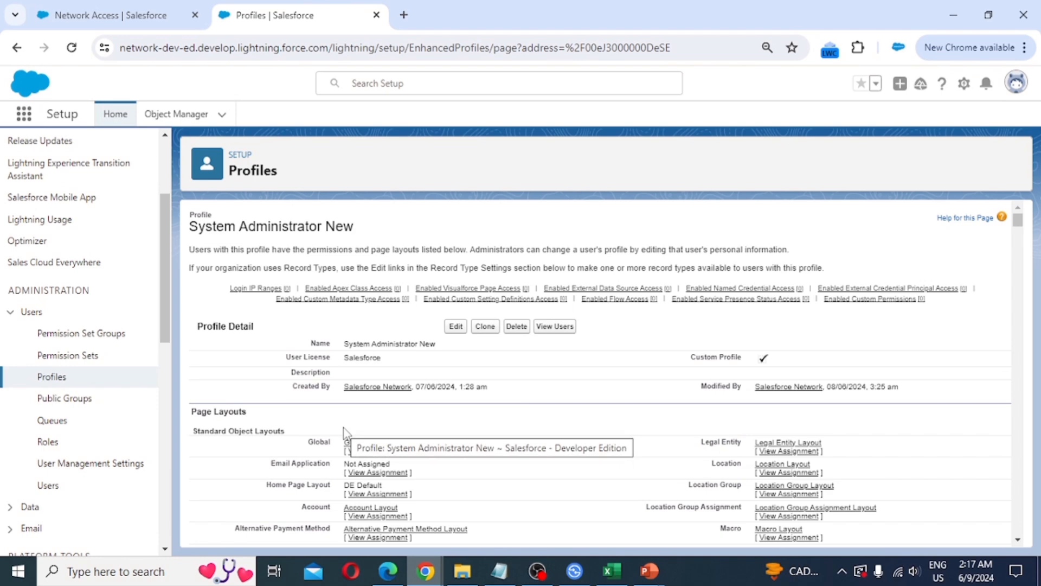
mouse_move(259, 296)
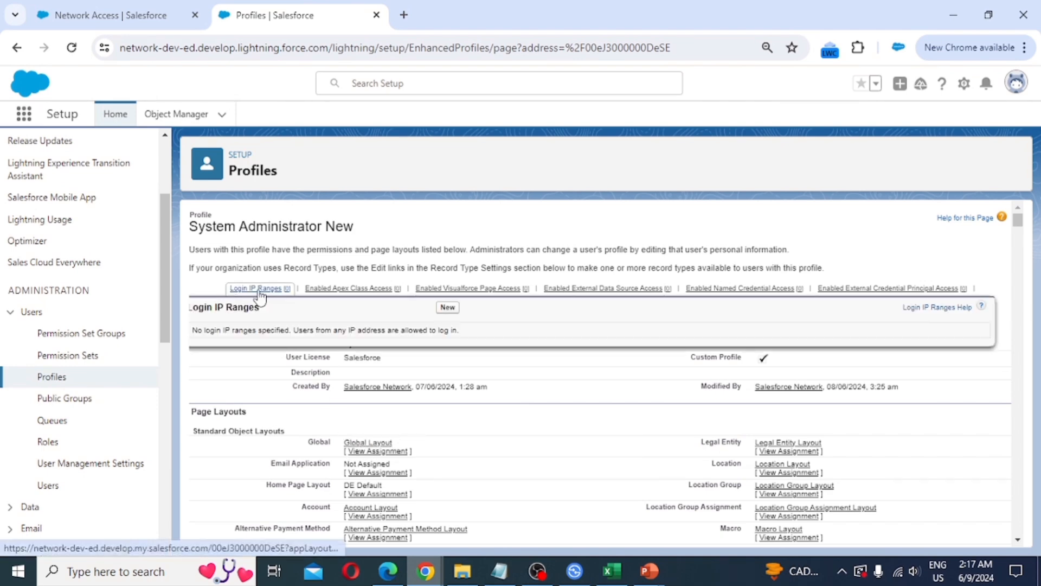
click(262, 289)
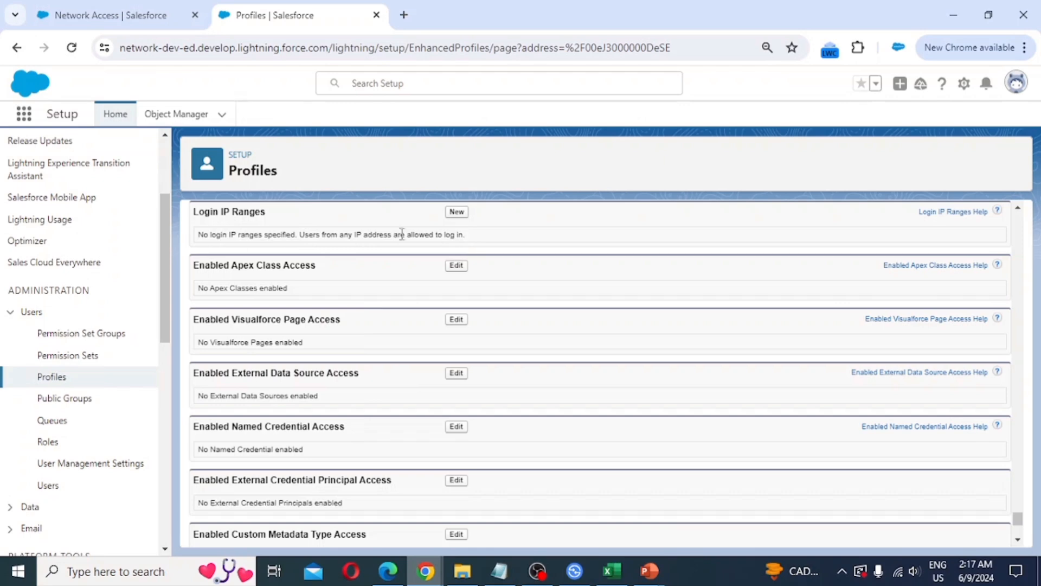
click(457, 212)
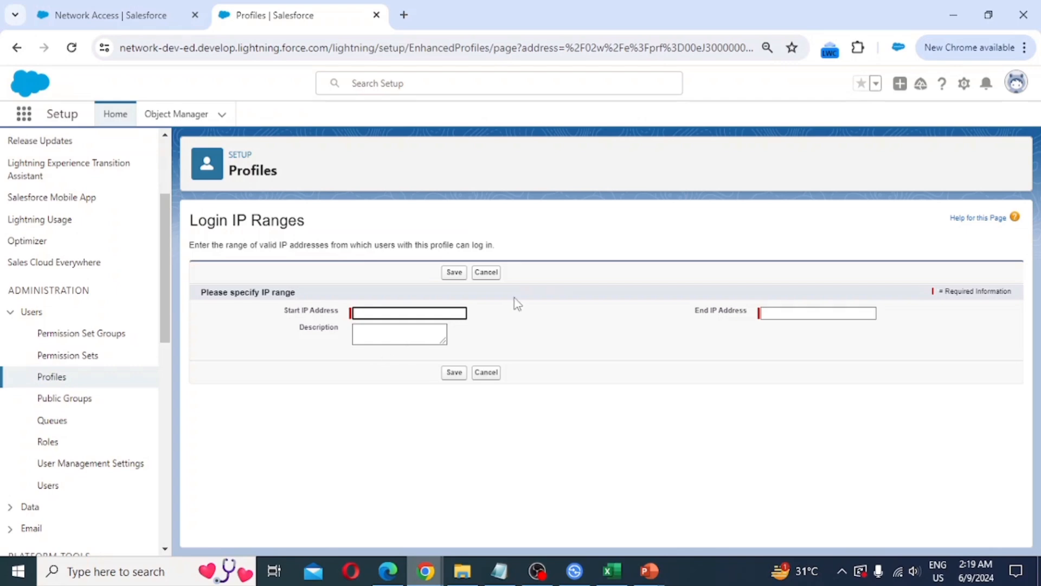
Open another Setup tab and go to the Profiles page under Users.
click(964, 84)
click(925, 121)
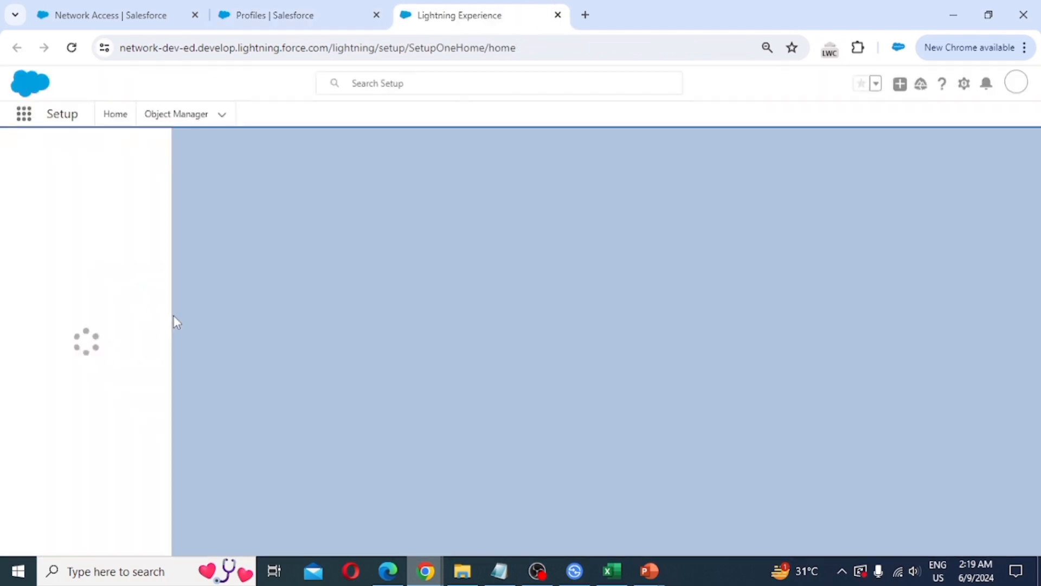
scroll(77, 371, down, 3)
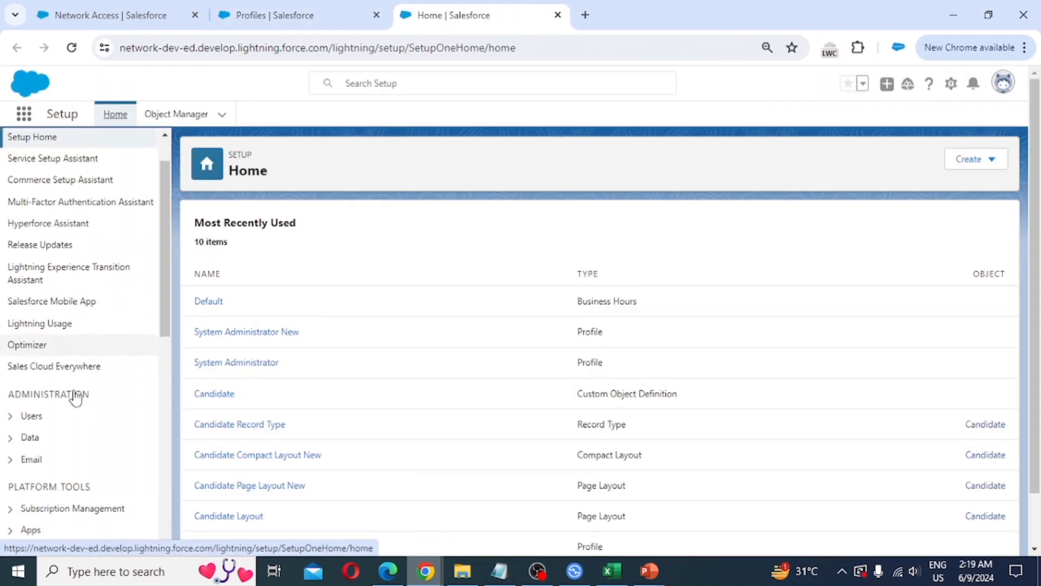
click(10, 312)
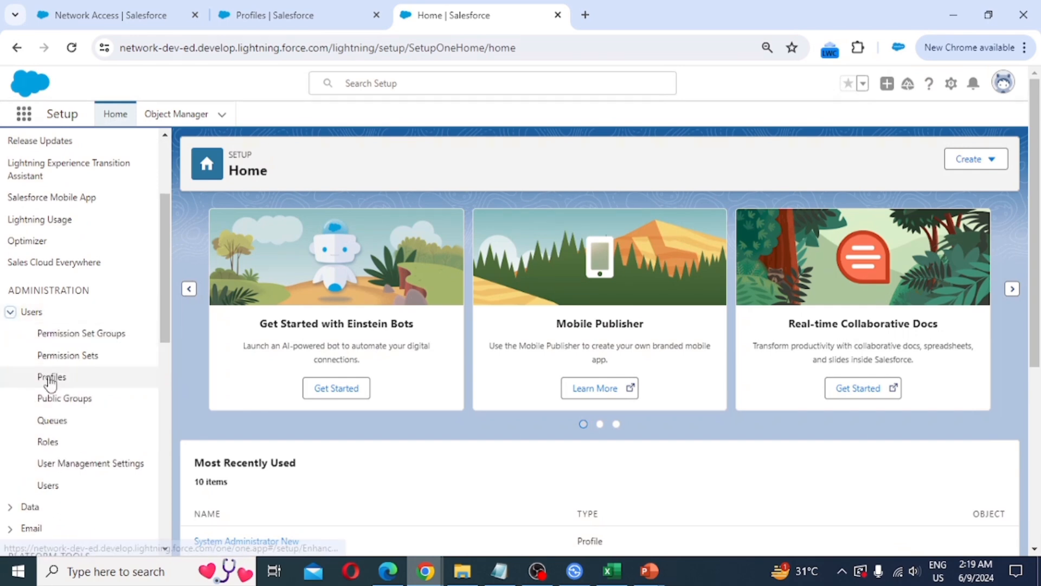
click(59, 381)
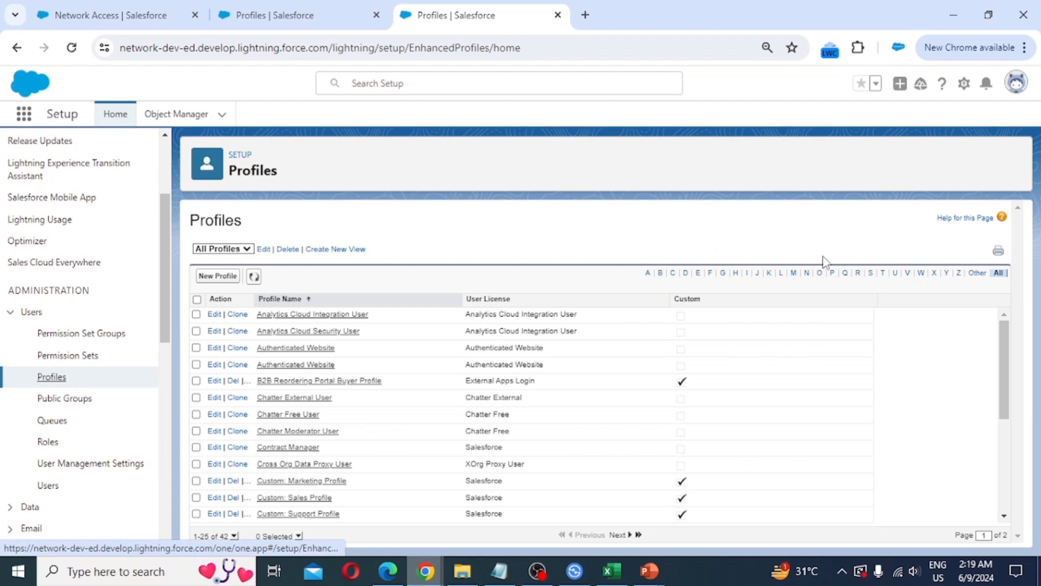
Filter the profiles by the letter S, open System Administrator New and open its Login Hours for editing.
click(872, 273)
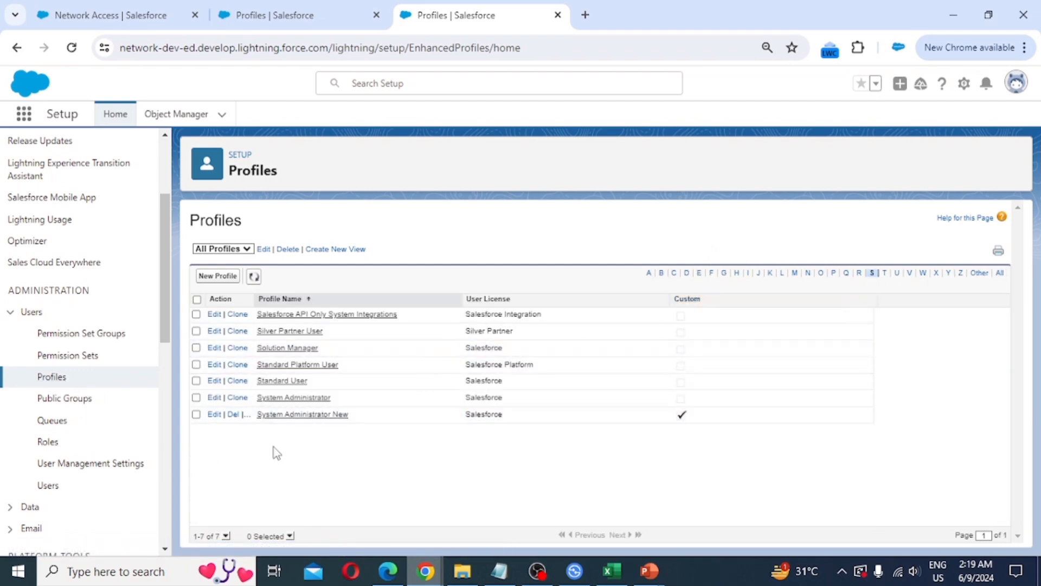
click(297, 417)
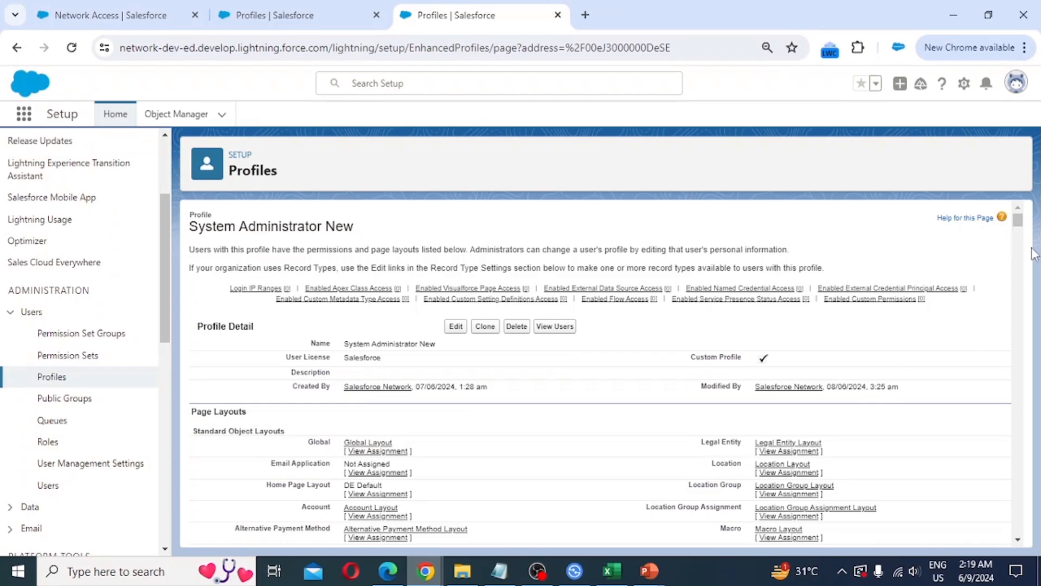
drag(1018, 223, 1016, 505)
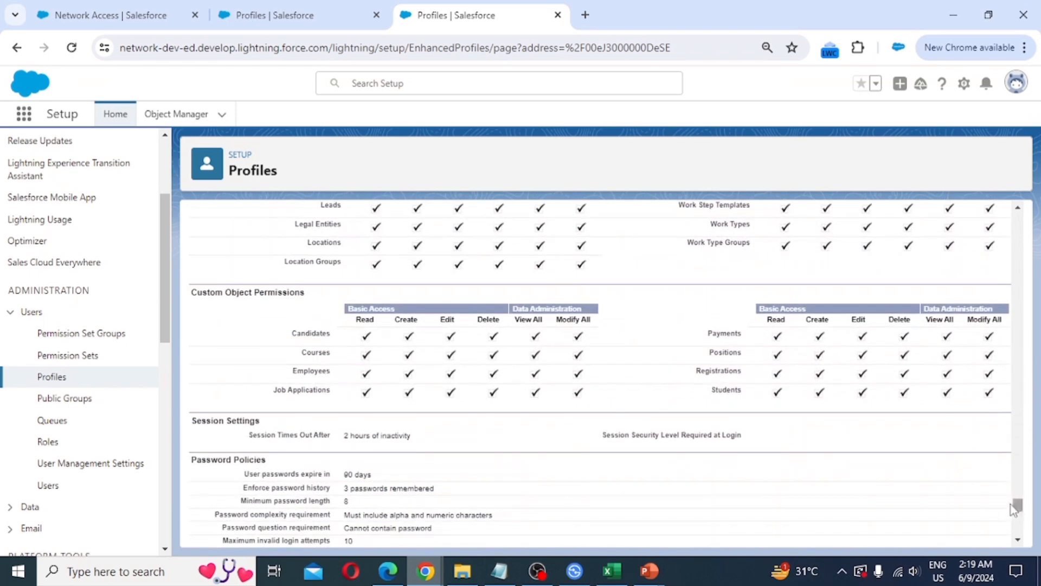
scroll(754, 466, down, 6)
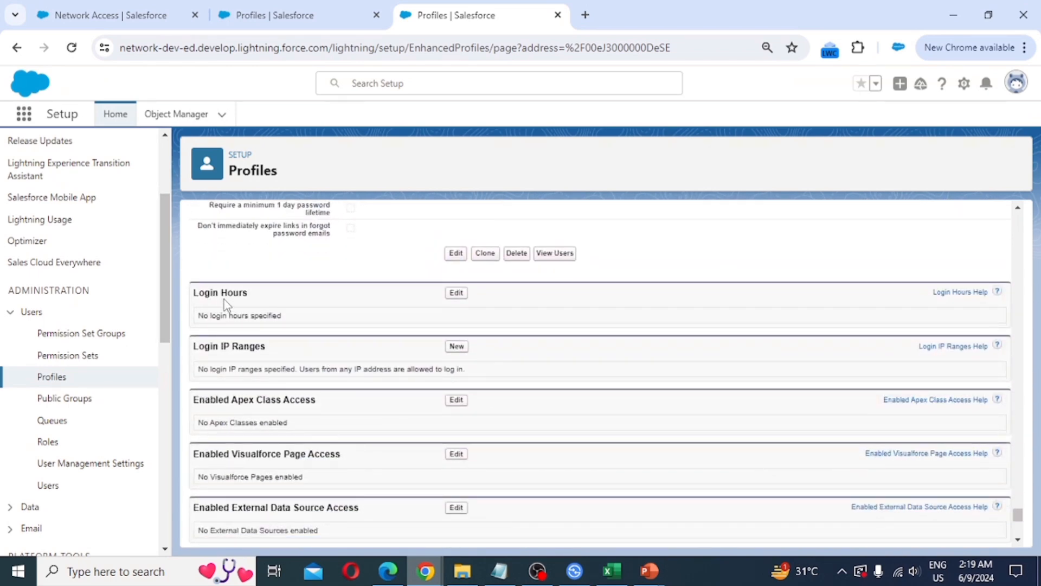
click(458, 296)
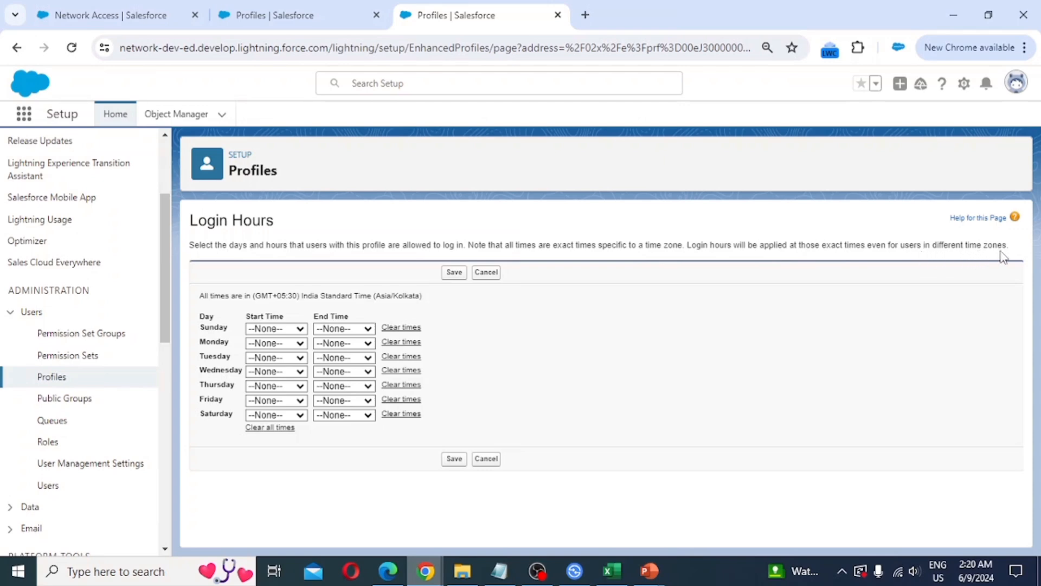
Set Monday's login hours to start at 10:00 AM and end at 4:00 PM.
click(293, 331)
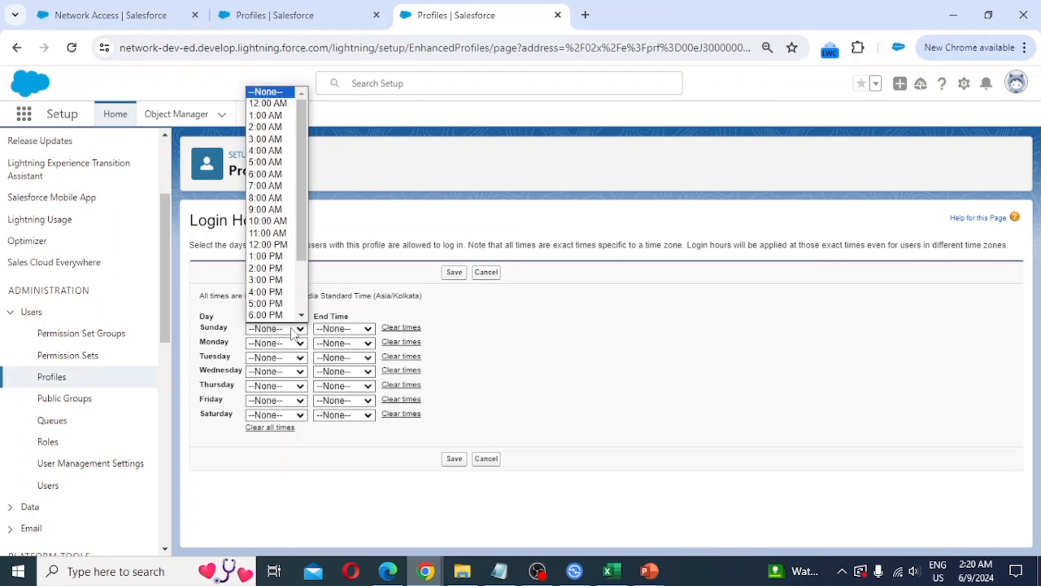
click(475, 319)
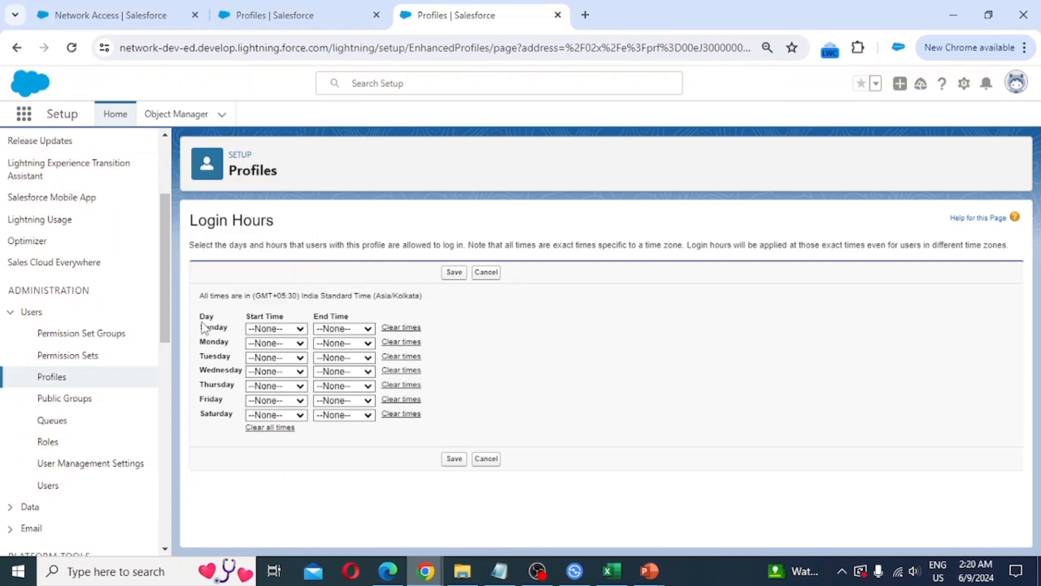
click(270, 345)
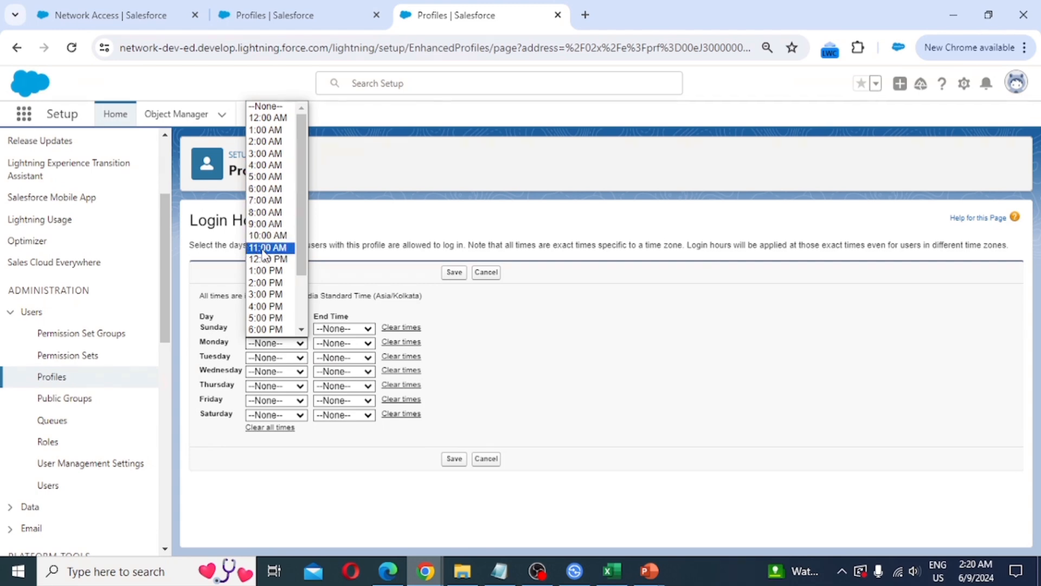
click(272, 236)
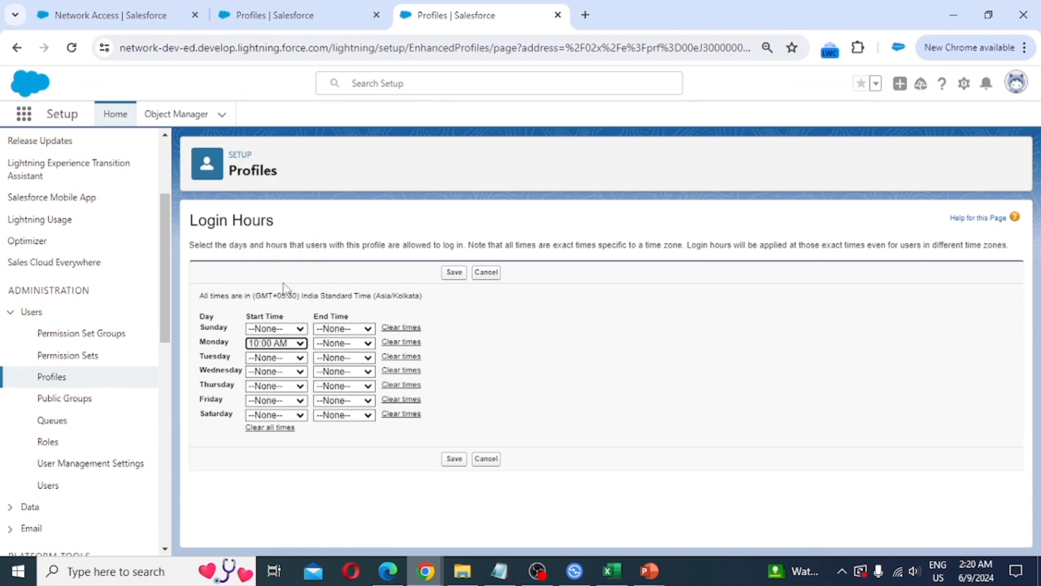
click(340, 344)
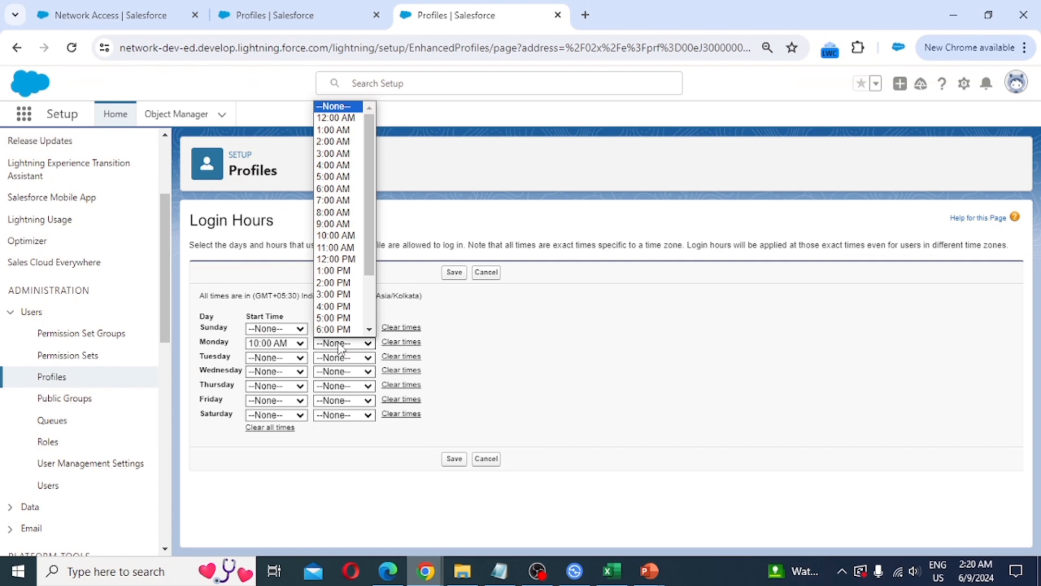
click(350, 308)
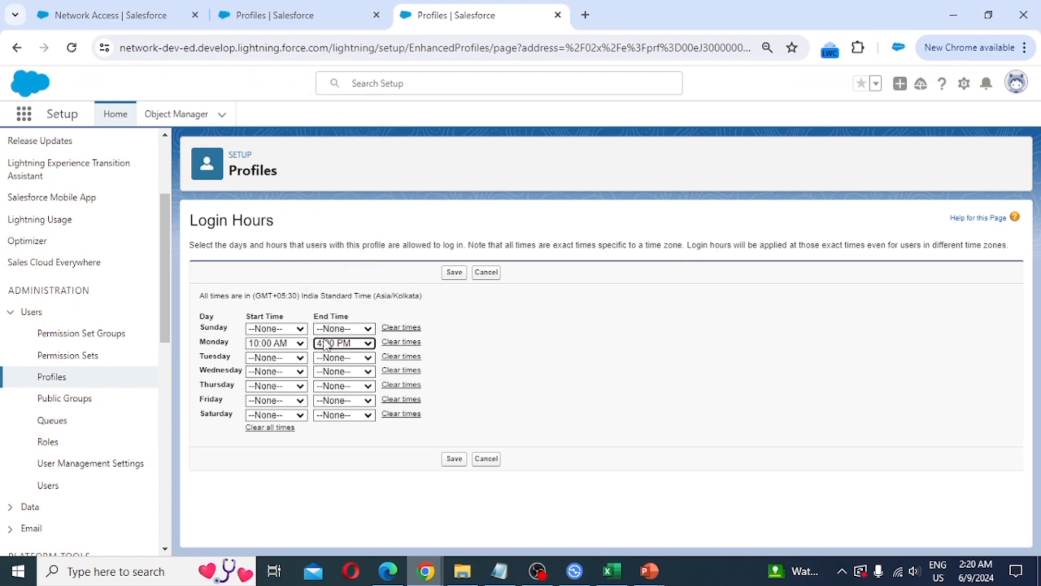
Set the login hours for Tuesday and Wednesday to start at 10:00 AM and end at 4:00 PM.
click(265, 358)
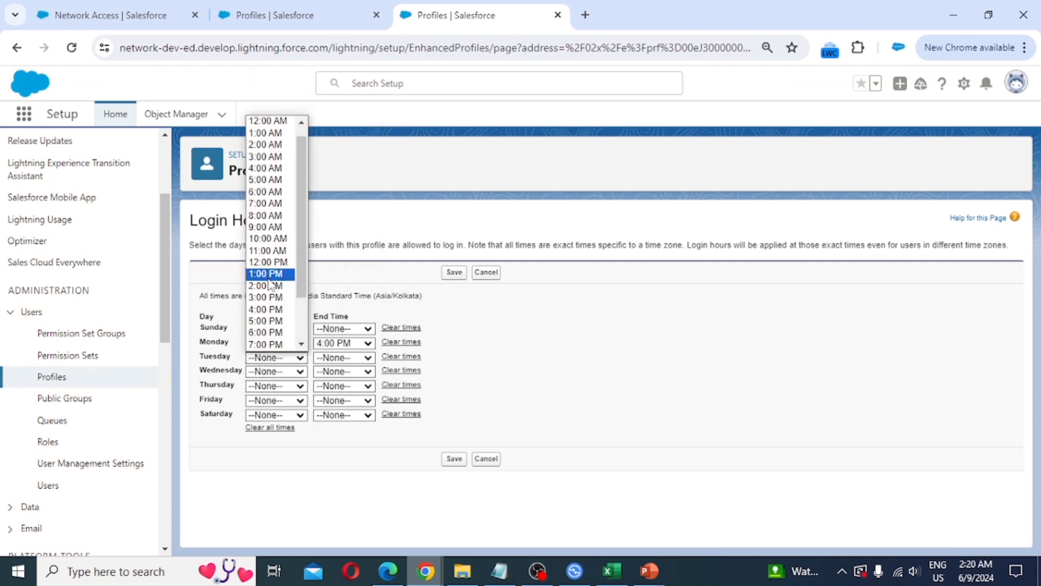
click(274, 248)
click(332, 361)
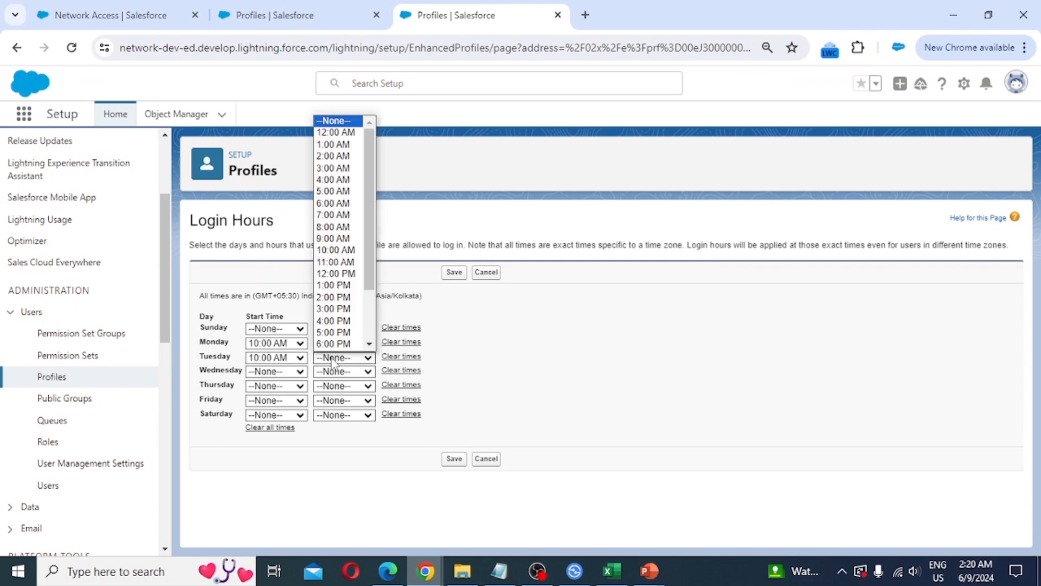
click(333, 320)
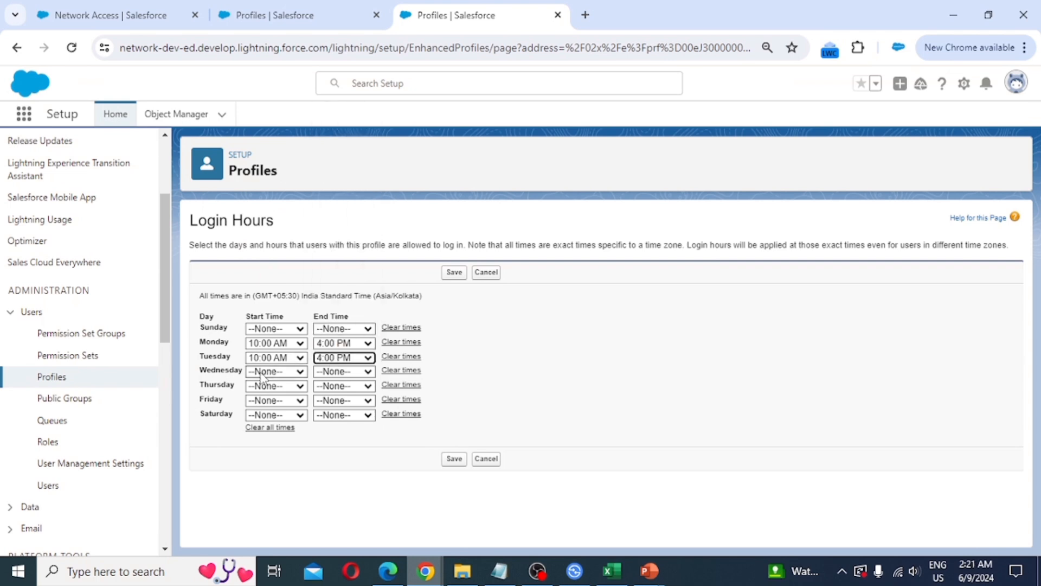
click(268, 371)
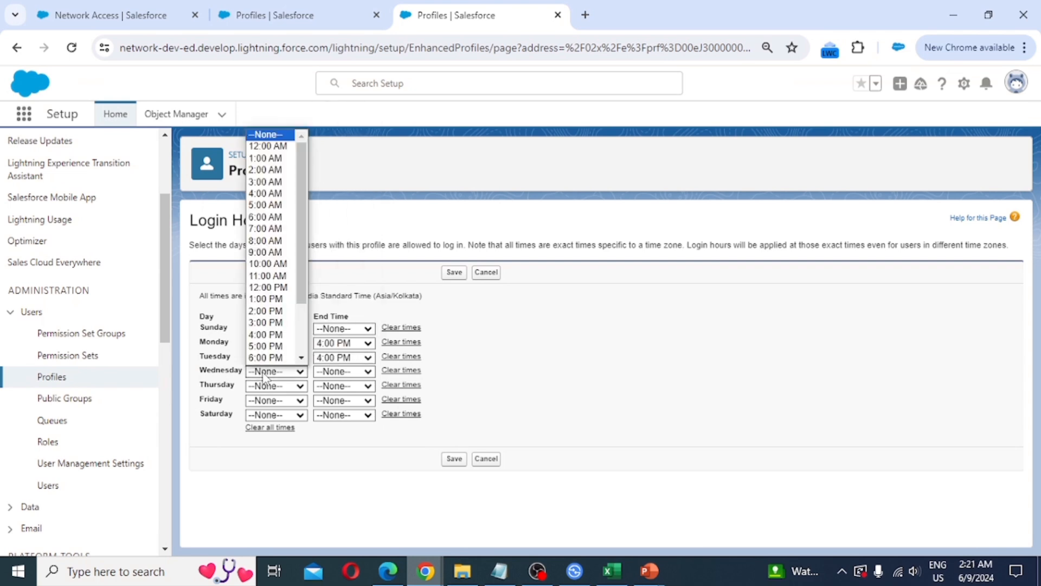
click(274, 263)
click(343, 372)
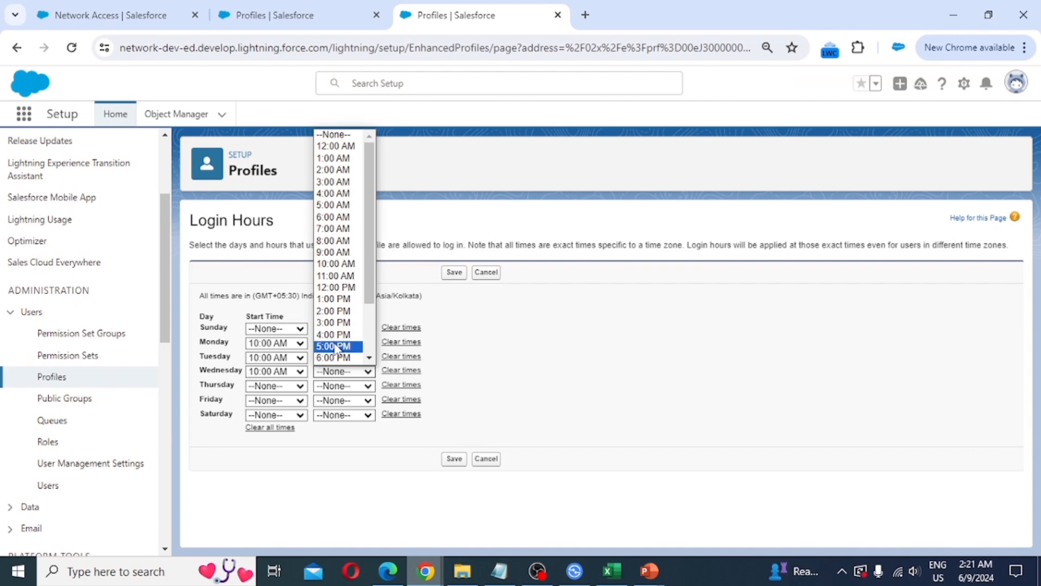
click(333, 334)
Set Thursday's and Friday's login hours to start at 10:00 AM and end at 4:00 PM, and save the login hours.
click(273, 386)
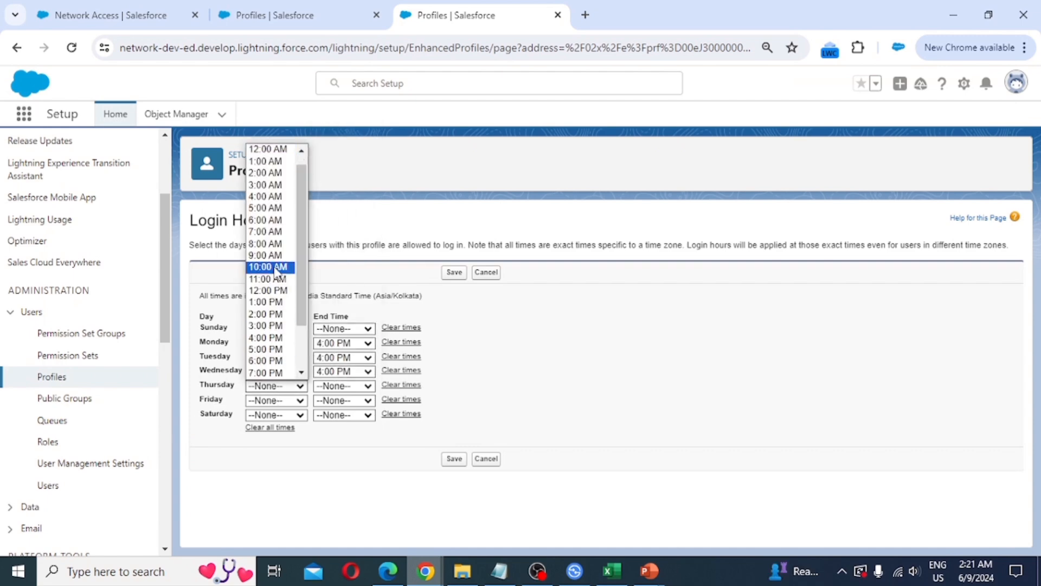
click(270, 278)
click(351, 388)
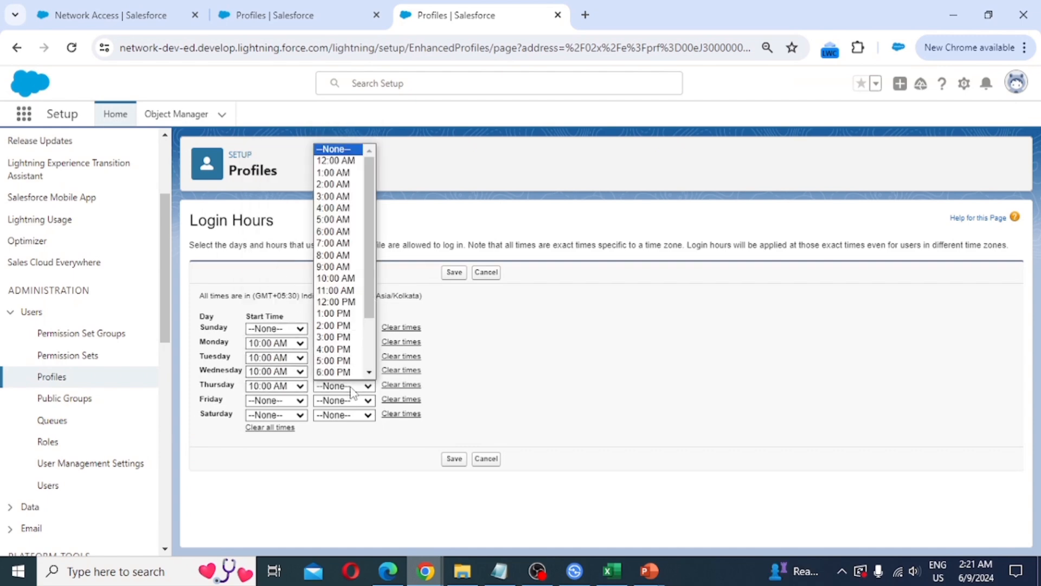
click(347, 337)
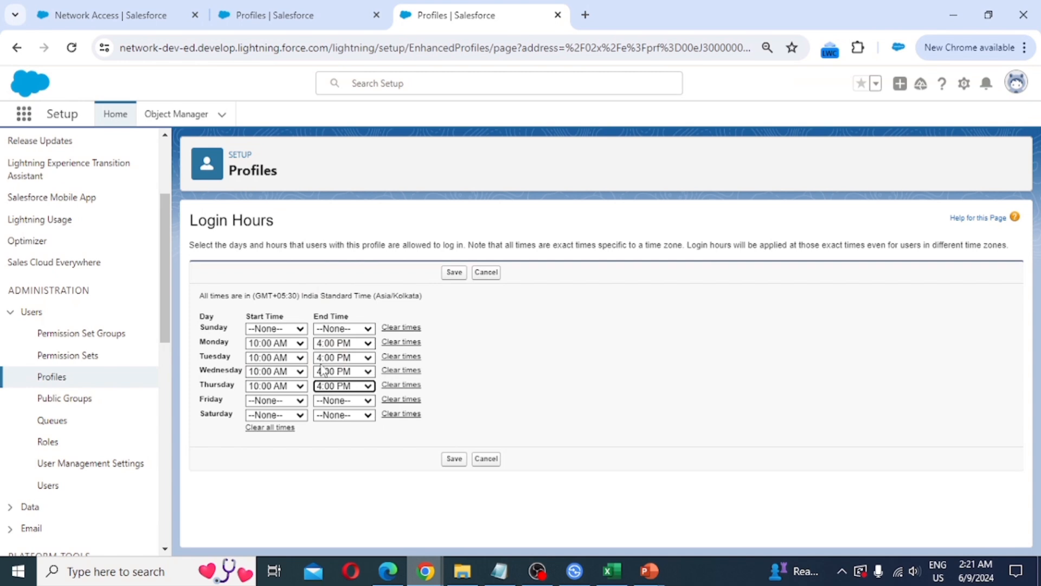
click(277, 401)
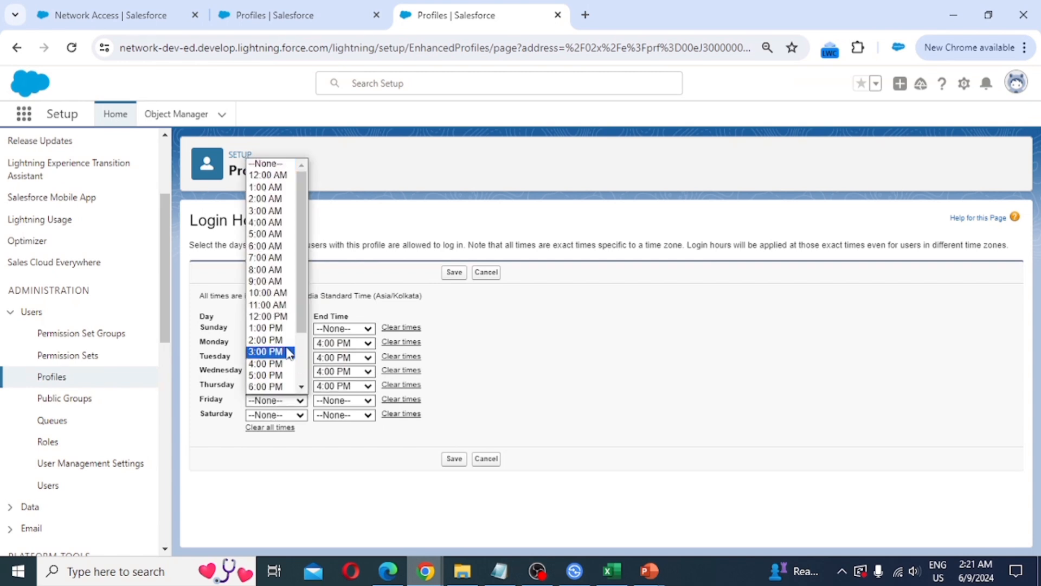
click(269, 292)
click(341, 401)
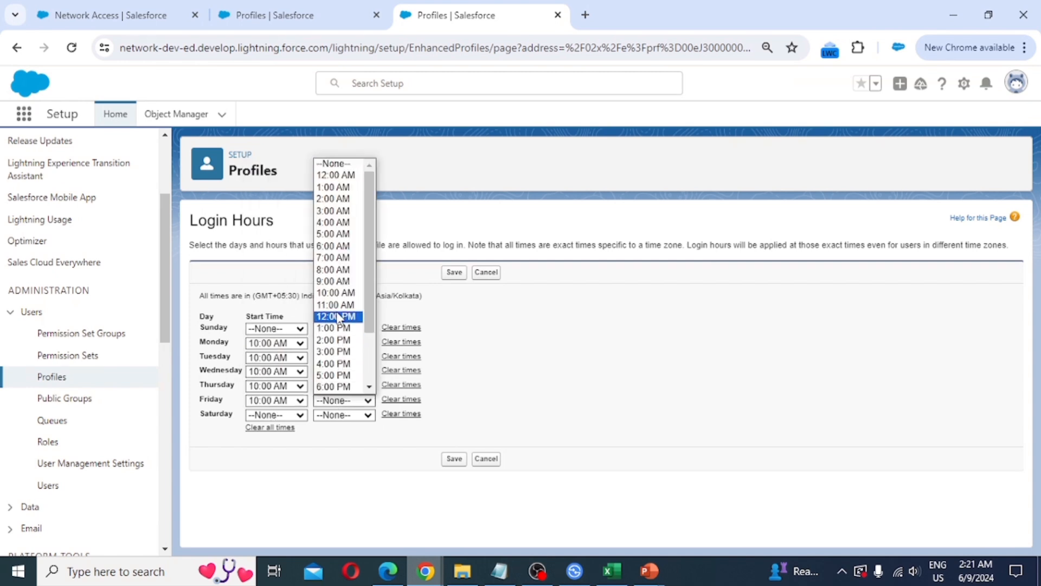
click(340, 364)
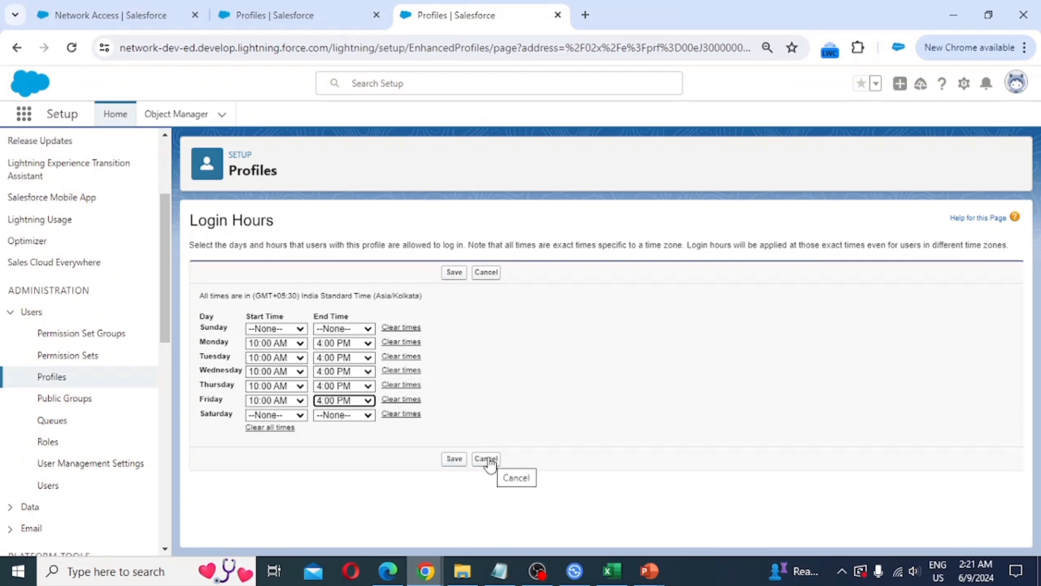
click(454, 459)
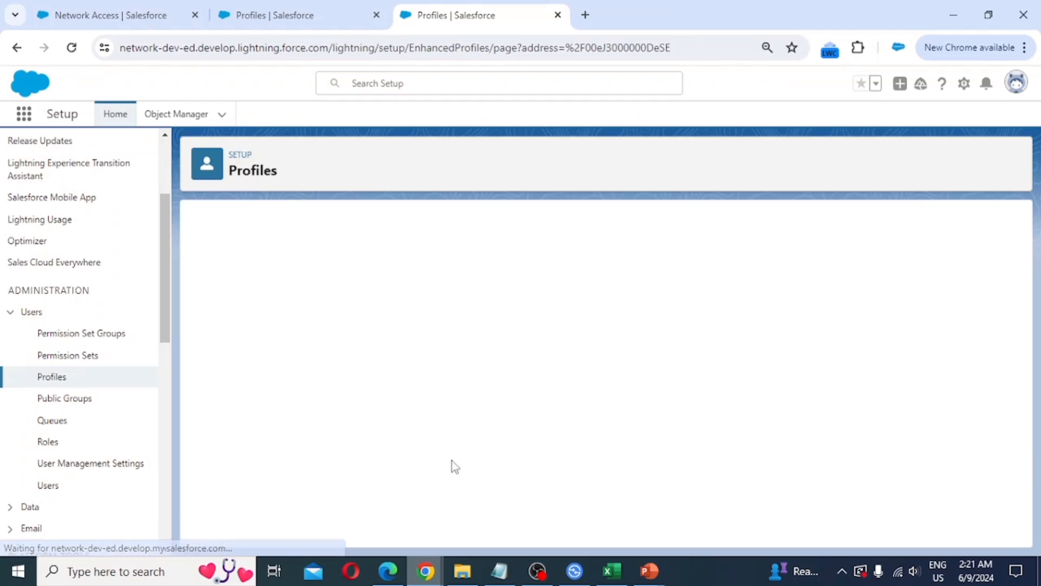